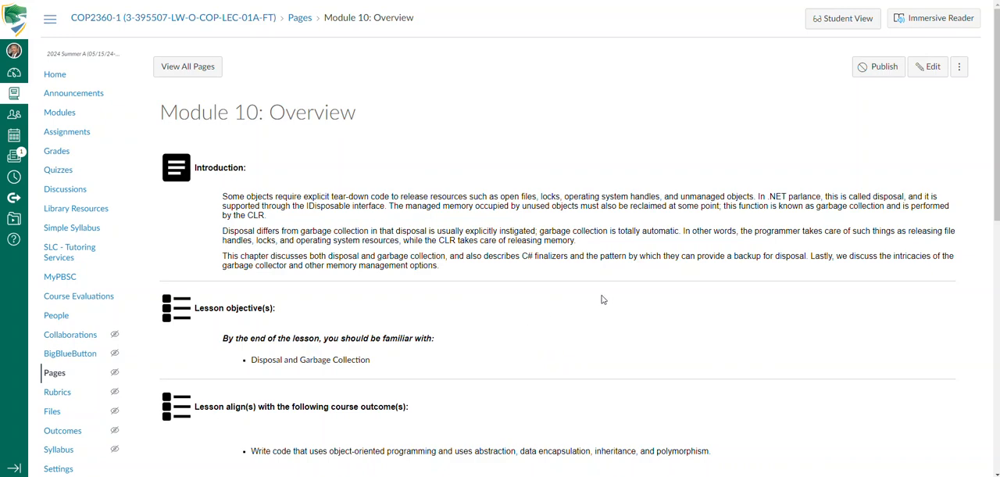
scroll(599, 302, "down", 2)
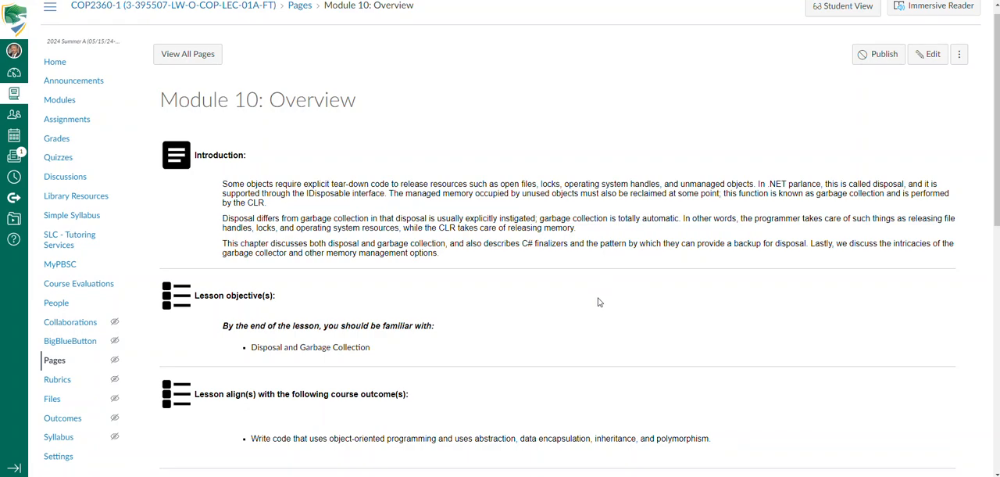
scroll(600, 302, "down", 1)
scroll(600, 301, "down", 1)
scroll(599, 302, "down", 1)
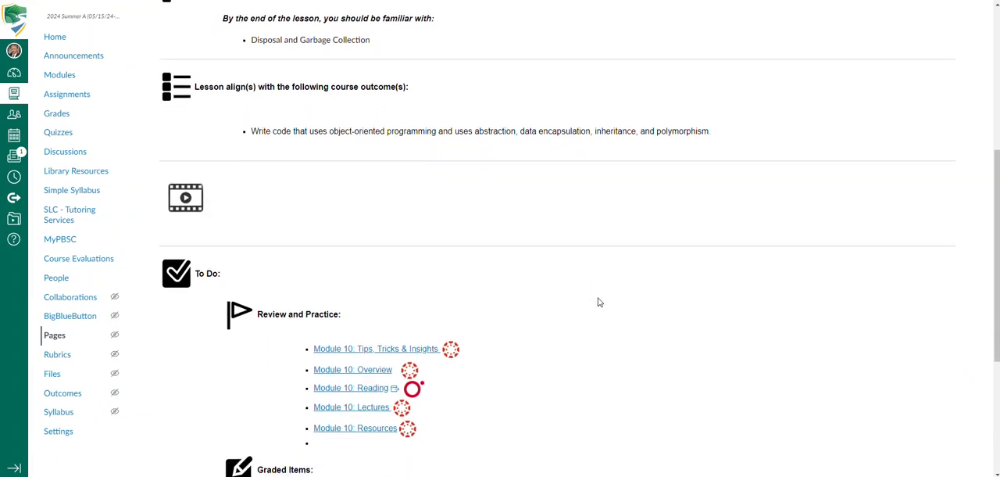
scroll(596, 302, "down", 1)
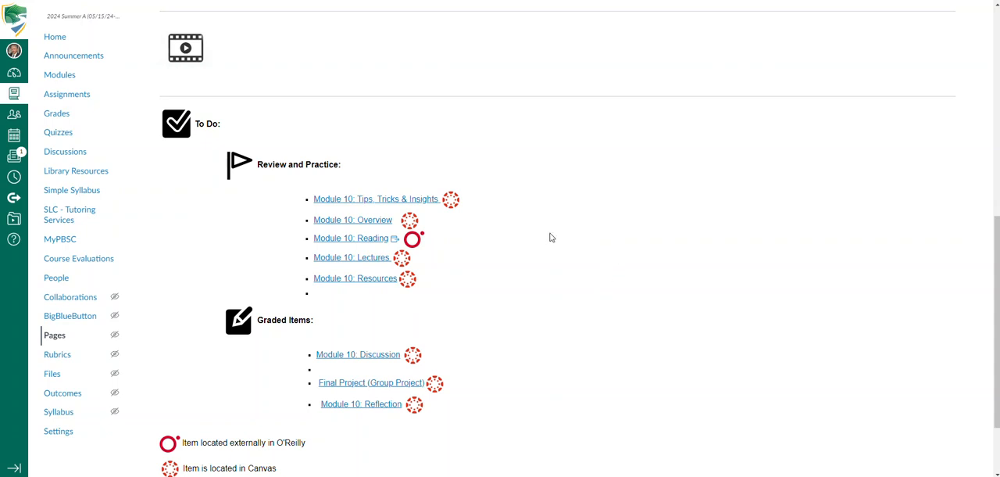
Step: Follow the Module 10: Reading link to Chapter 12, Disposal and Garbage Collection, on O'Reilly
left_click(348, 245)
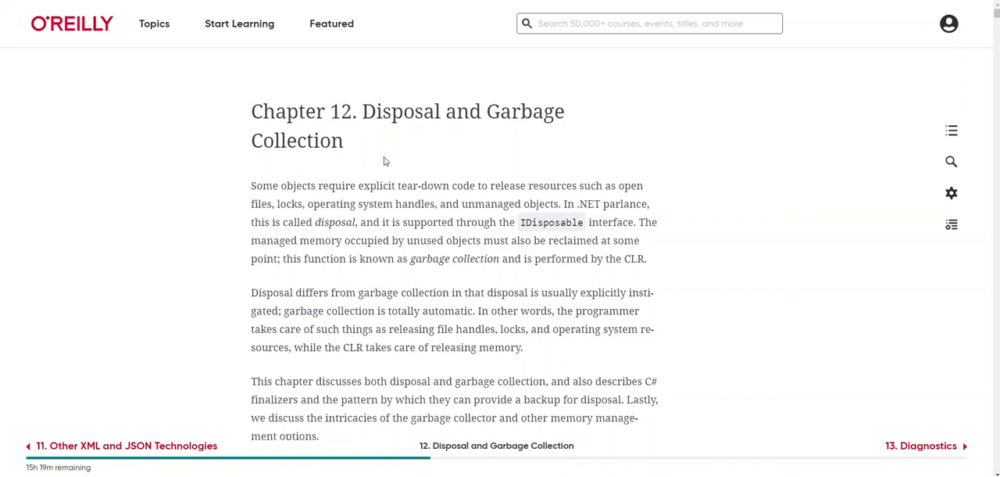
scroll(400, 168, "down", 2)
scroll(402, 167, "down", 1)
scroll(403, 166, "down", 1)
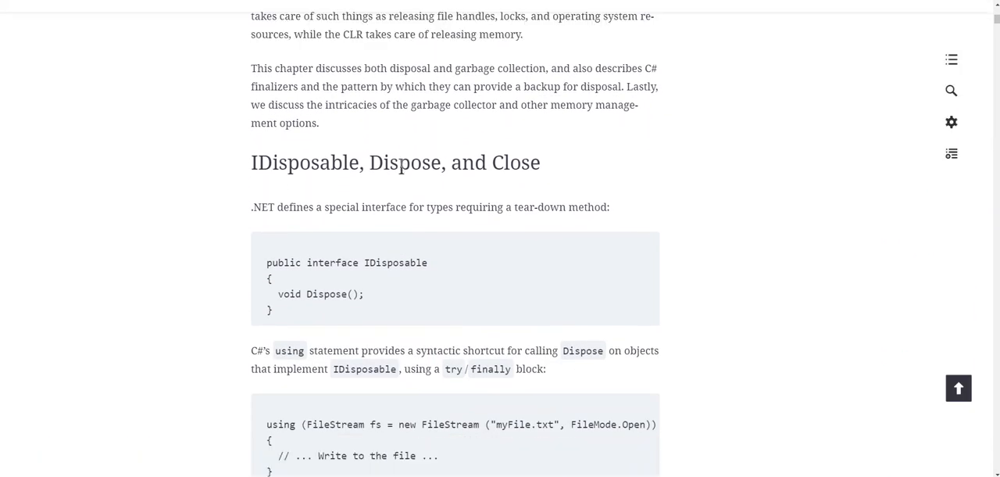
scroll(406, 165, "down", 1)
scroll(405, 166, "down", 2)
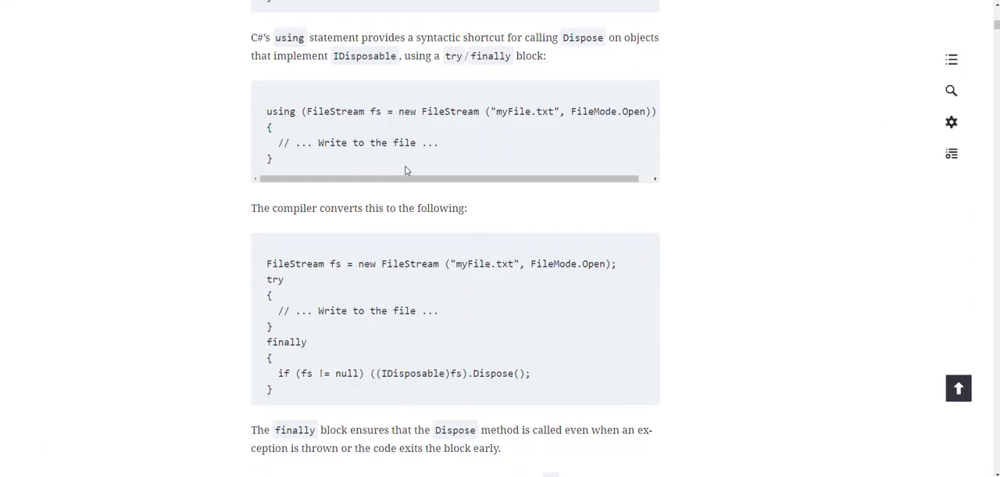
scroll(406, 170, "down", 1)
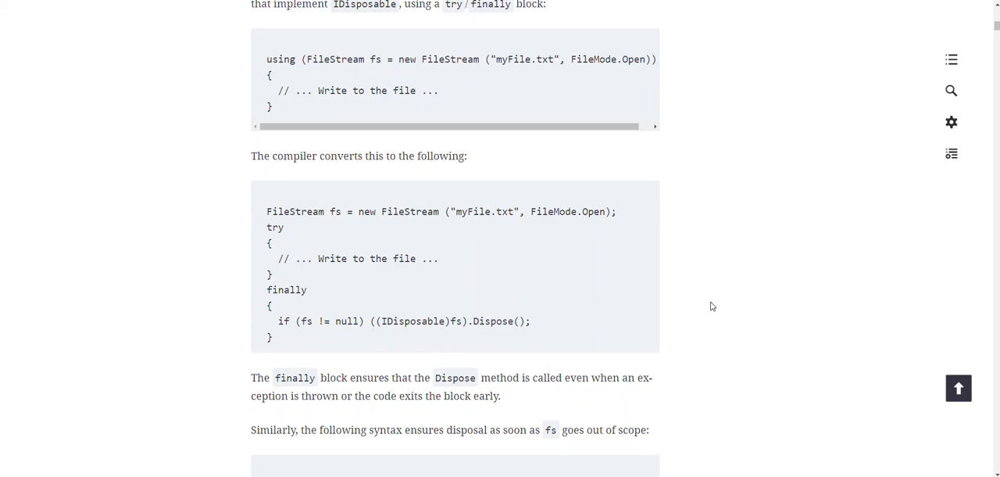
scroll(711, 306, "up", 3)
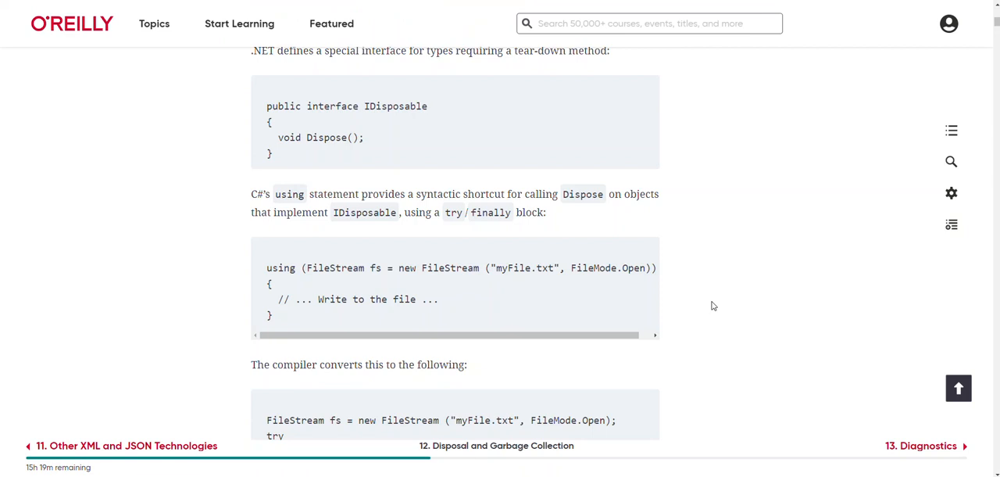
scroll(693, 312, "down", 4)
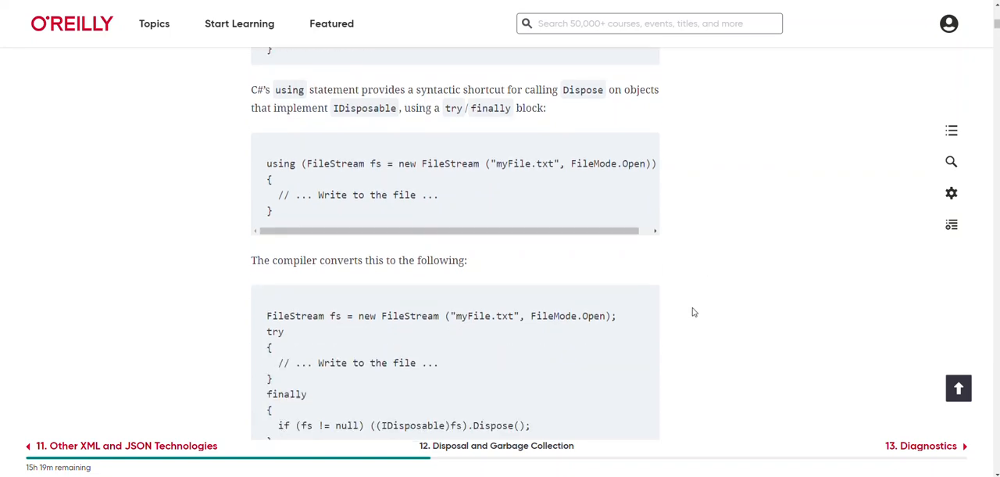
scroll(692, 312, "down", 1)
scroll(692, 312, "down", 1)
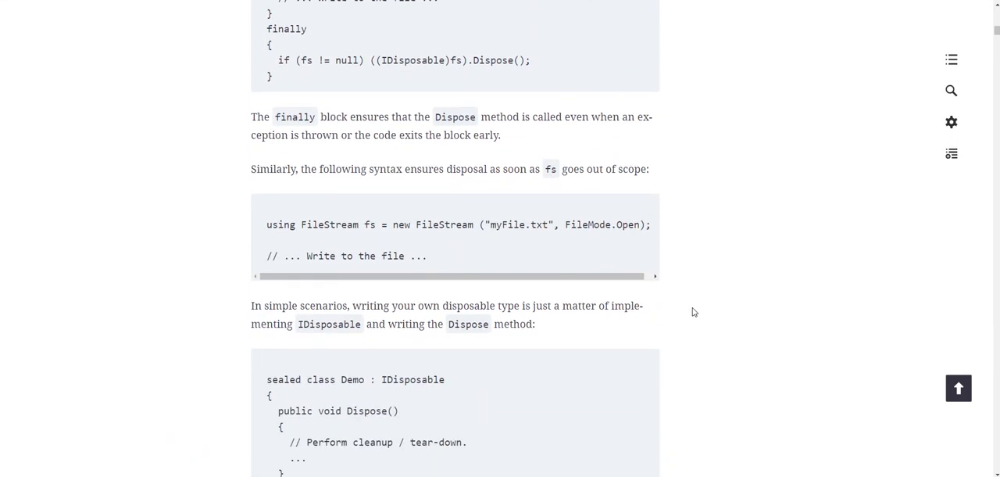
scroll(692, 312, "down", 1)
scroll(608, 324, "down", 1)
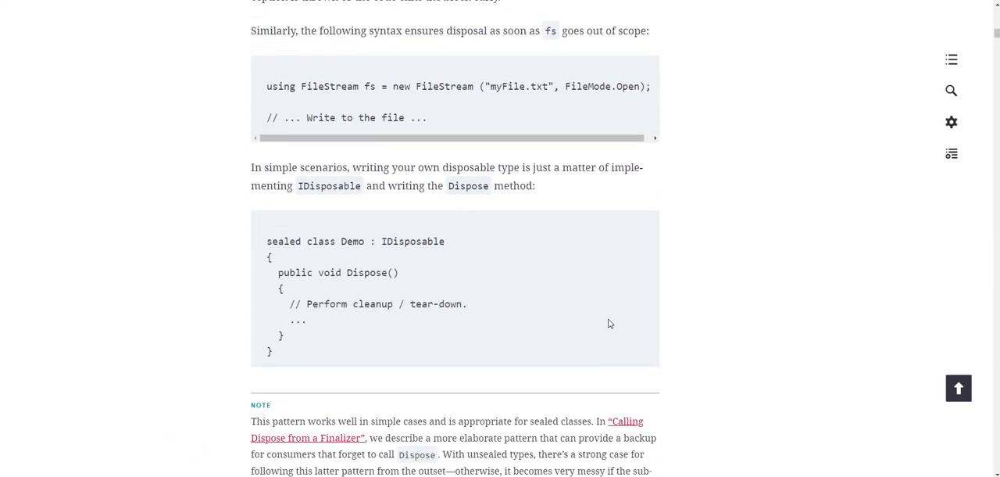
scroll(608, 324, "down", 2)
scroll(610, 323, "down", 1)
scroll(609, 324, "down", 1)
scroll(609, 324, "down", 2)
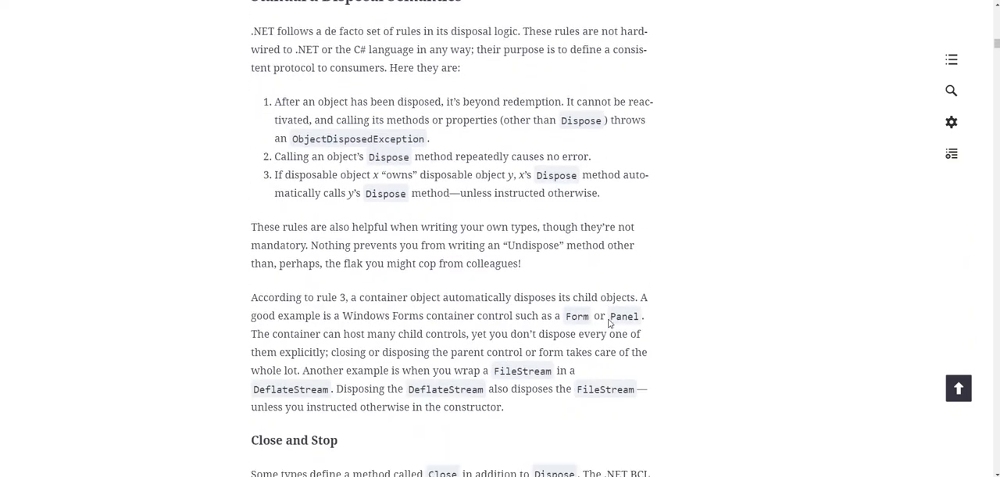
scroll(610, 320, "down", 3)
scroll(609, 319, "down", 1)
scroll(609, 319, "down", 1)
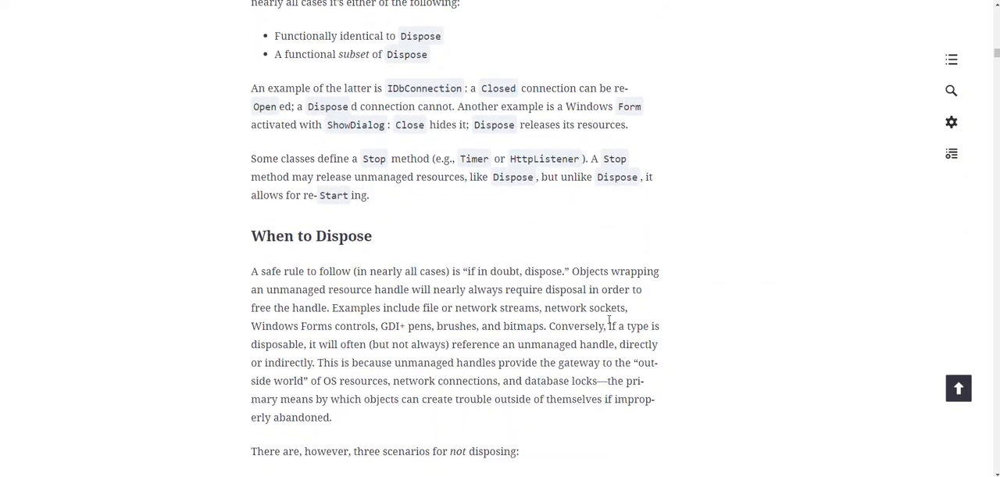
scroll(609, 319, "down", 1)
scroll(609, 318, "down", 2)
scroll(609, 318, "down", 2)
scroll(608, 319, "down", 1)
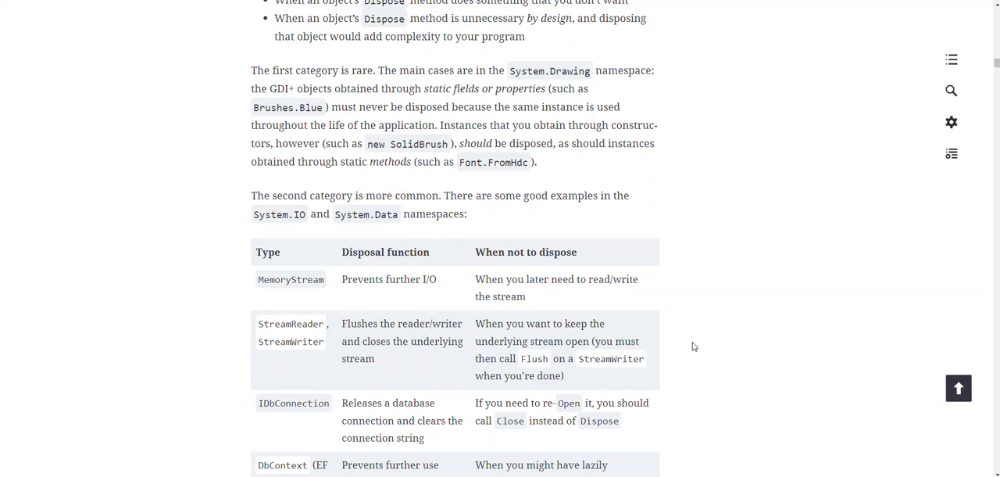
scroll(618, 301, "down", 2)
scroll(649, 312, "down", 2)
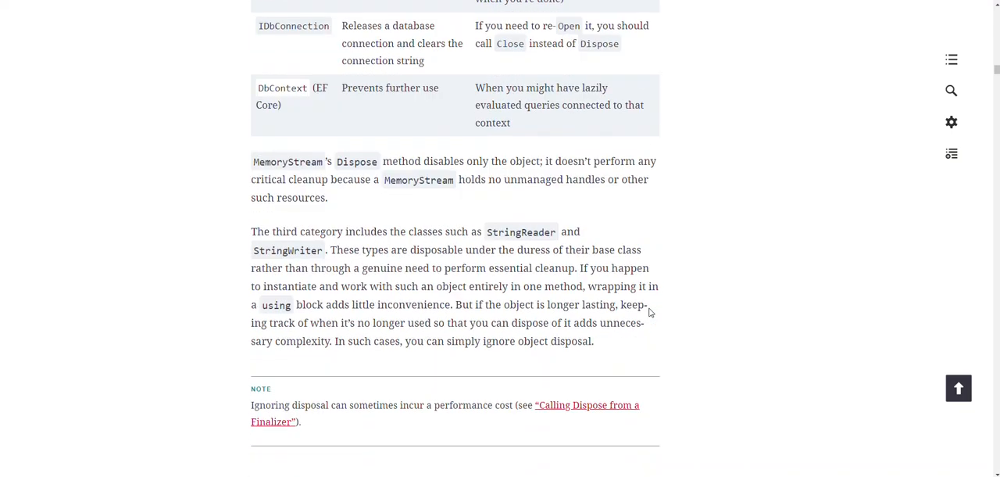
scroll(648, 312, "down", 2)
scroll(648, 312, "down", 1)
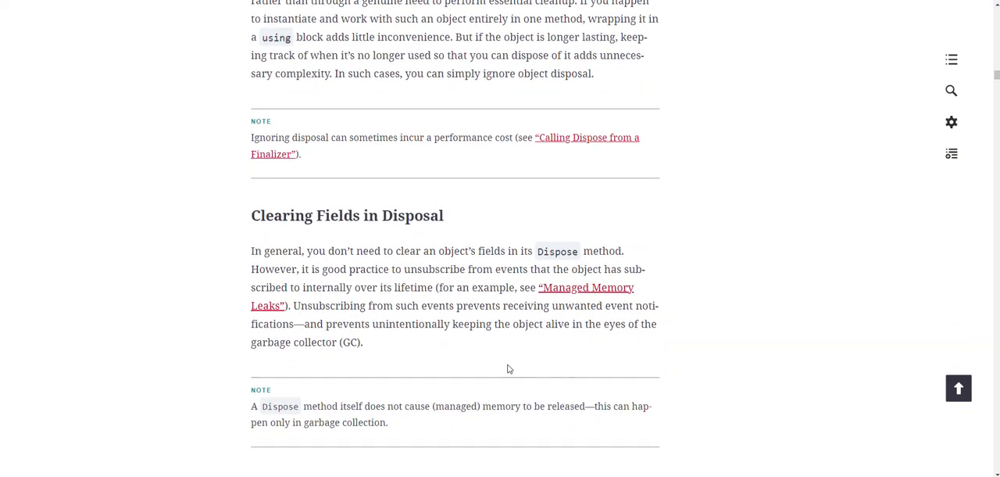
scroll(507, 368, "down", 1)
scroll(509, 341, "down", 1)
scroll(509, 341, "down", 2)
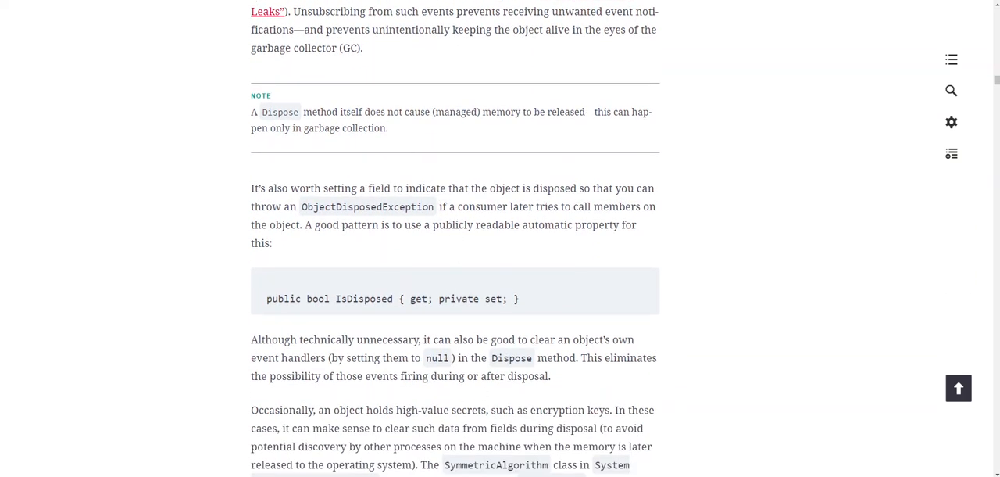
Step: Switch from the O'Reilly chapter back to the Canvas Module 10 Overview tab
left_click(187, 2)
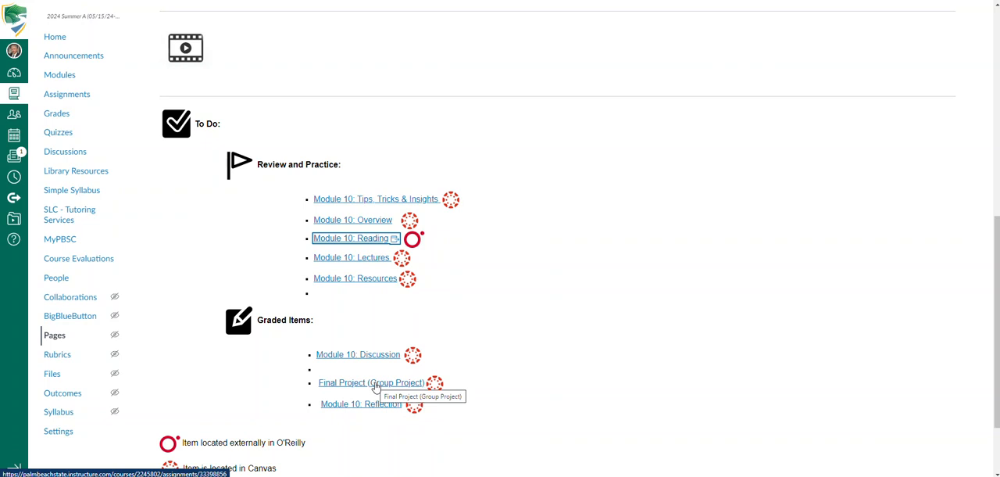
Step: Follow the Module 10: Lectures link under Review and Practice to the lecture videos
left_click(359, 264)
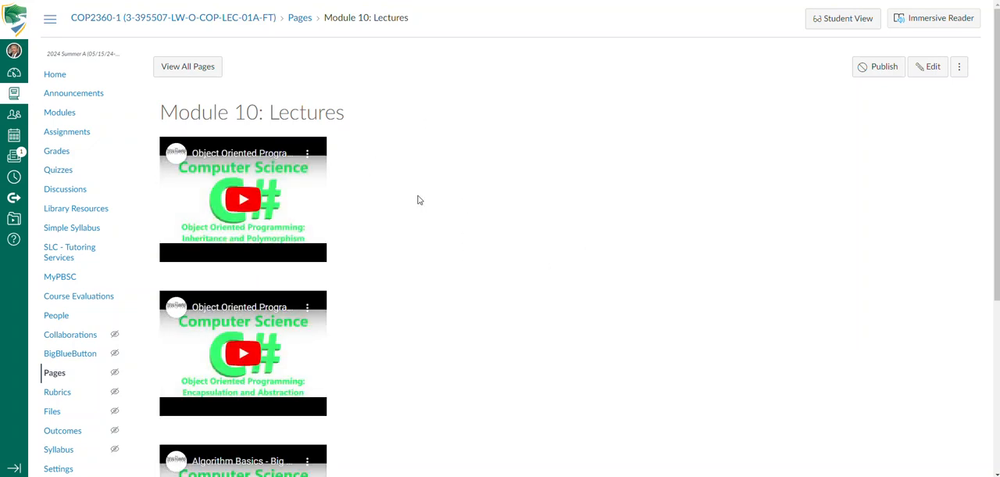
scroll(413, 200, "down", 1)
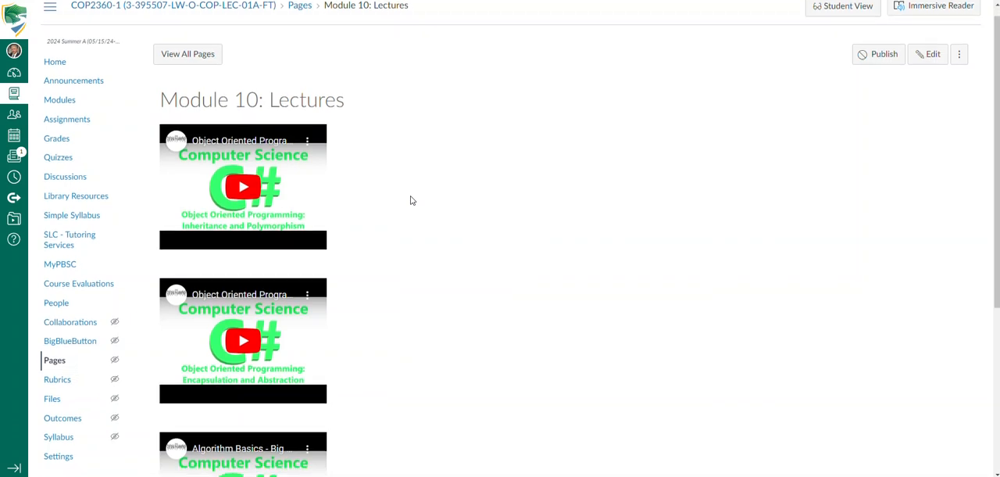
scroll(413, 200, "down", 2)
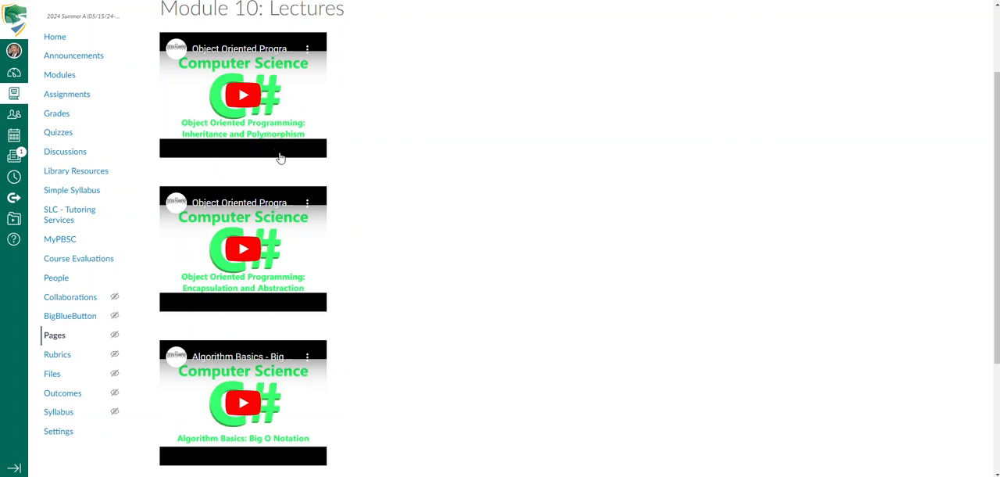
scroll(281, 158, "down", 3)
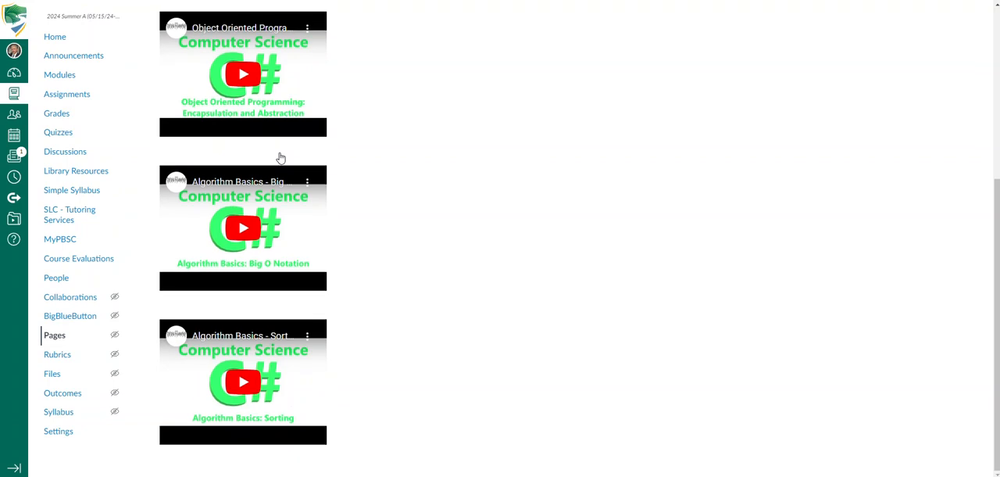
scroll(281, 158, "up", 2)
scroll(281, 158, "up", 1)
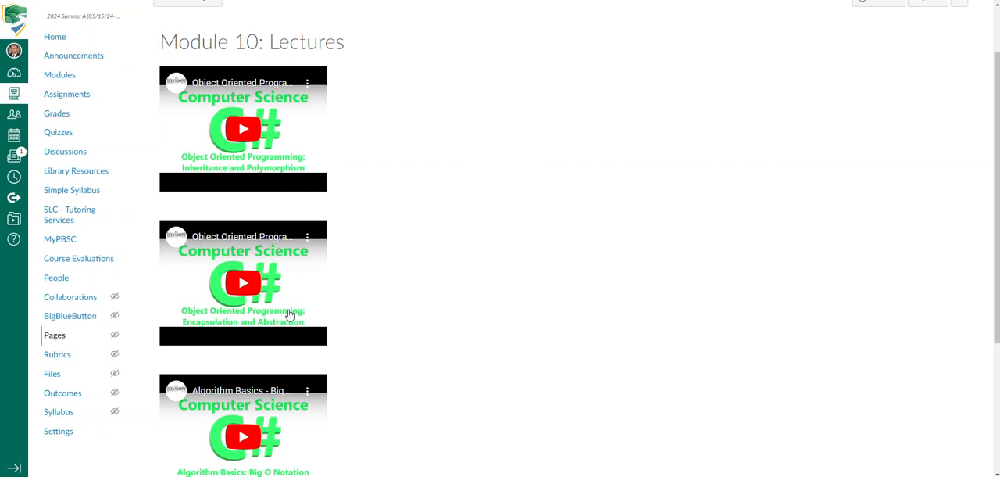
scroll(289, 314, "down", 1)
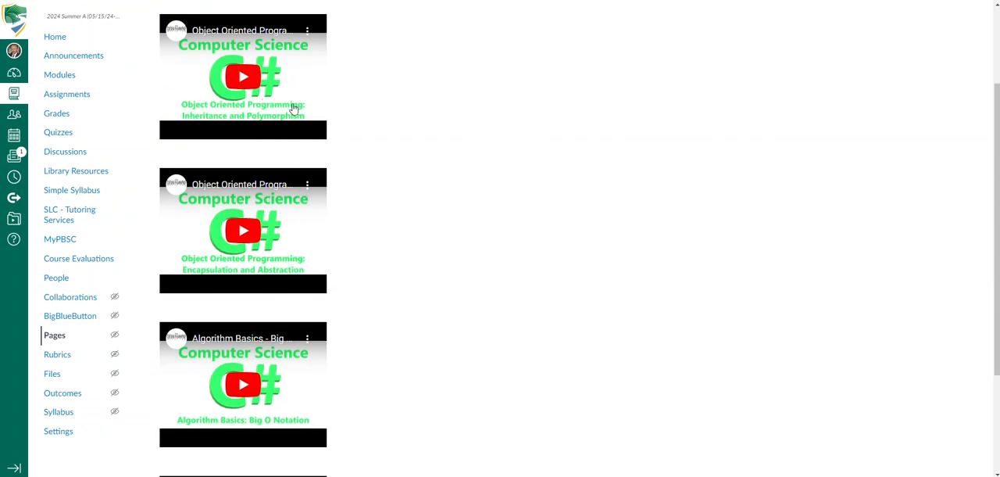
scroll(297, 200, "down", 3)
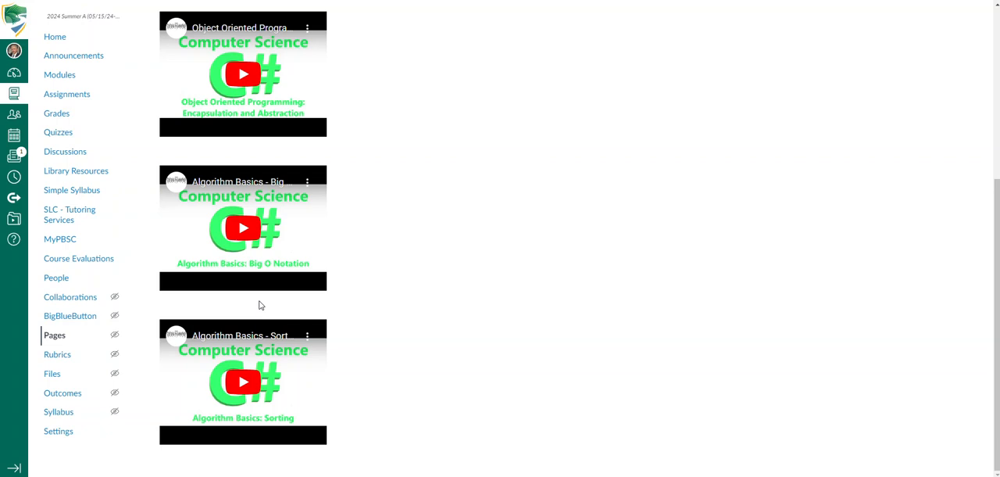
scroll(359, 293, "up", 3)
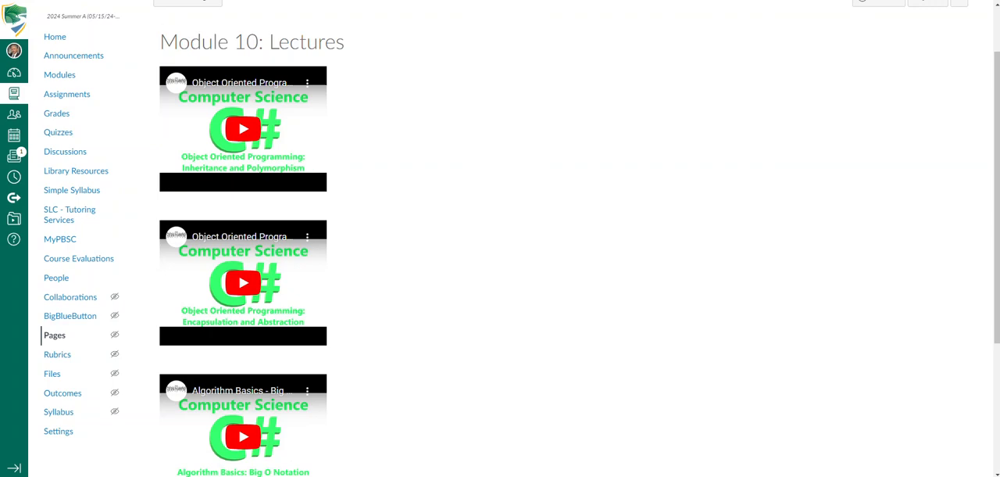
Step: Return to the overview and reach the Final Project (Group Project) assignment through its To Do link
key("alt+Left")
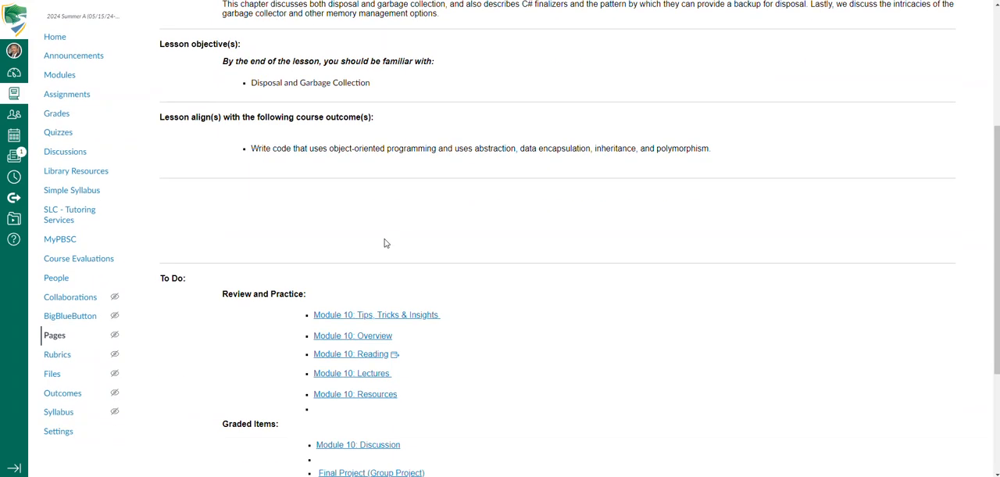
scroll(384, 243, "down", 3)
left_click(382, 287)
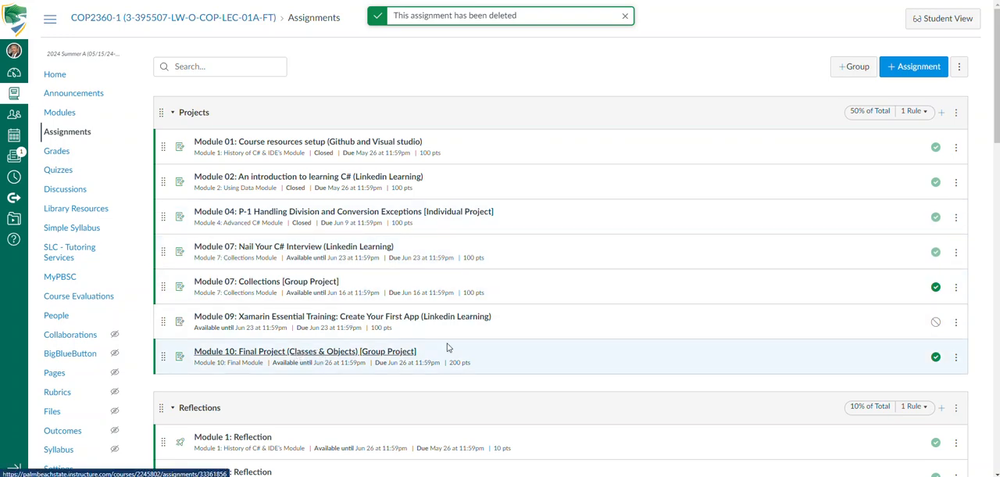
left_click(333, 354)
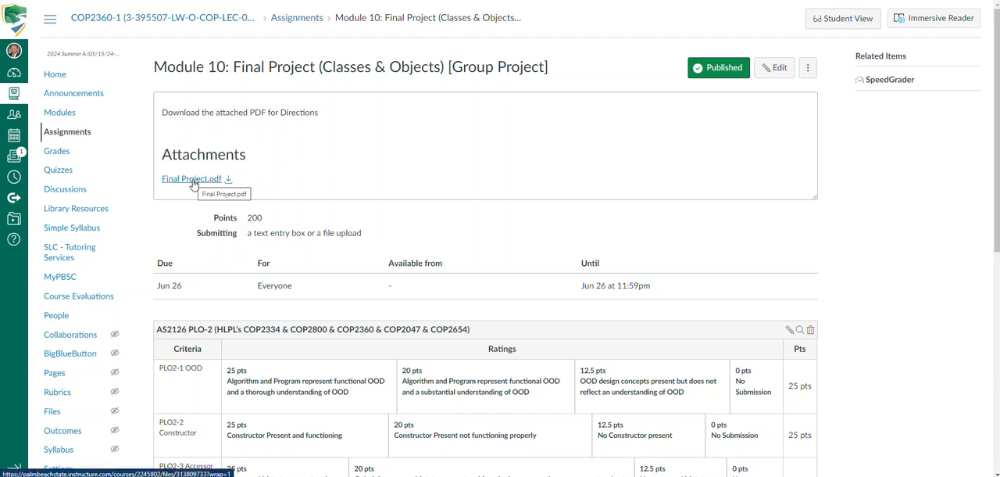
scroll(352, 195, "down", 1)
scroll(422, 196, "down", 2)
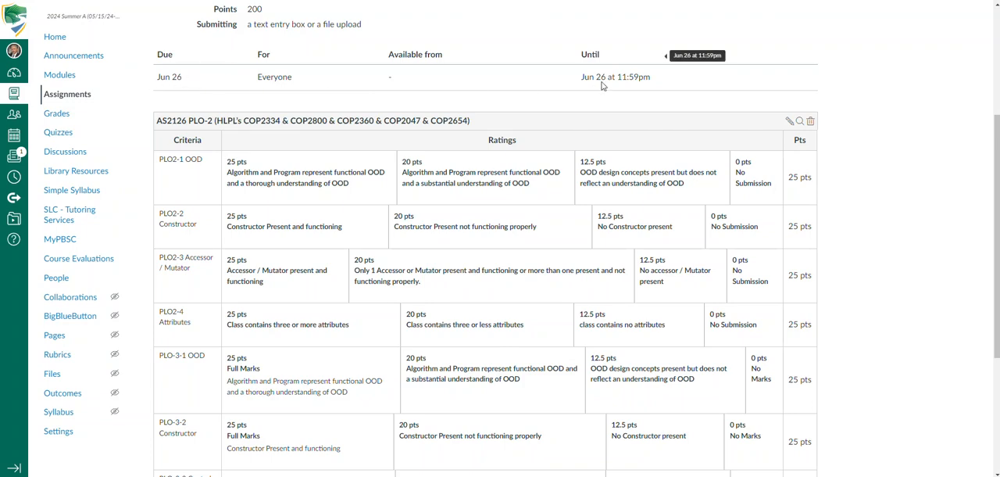
scroll(605, 94, "down", 3)
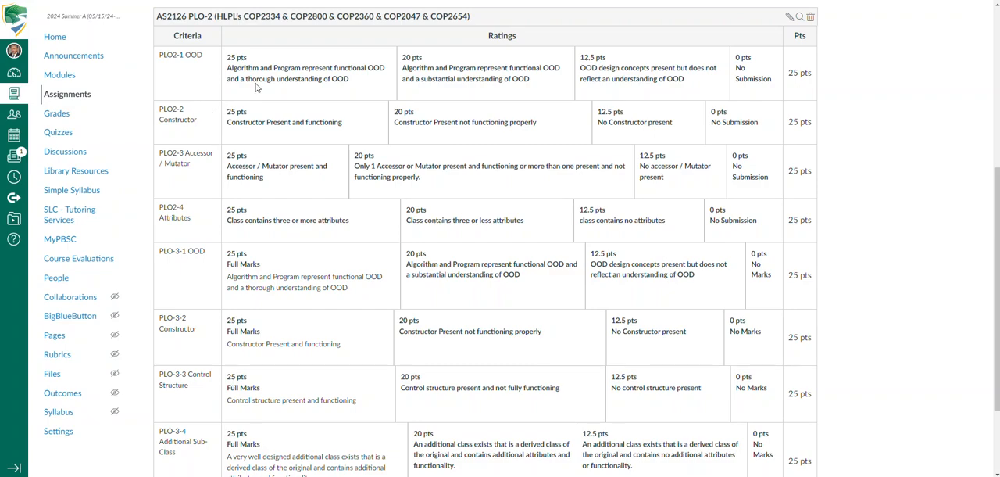
scroll(254, 395, "down", 3)
scroll(253, 398, "up", 3)
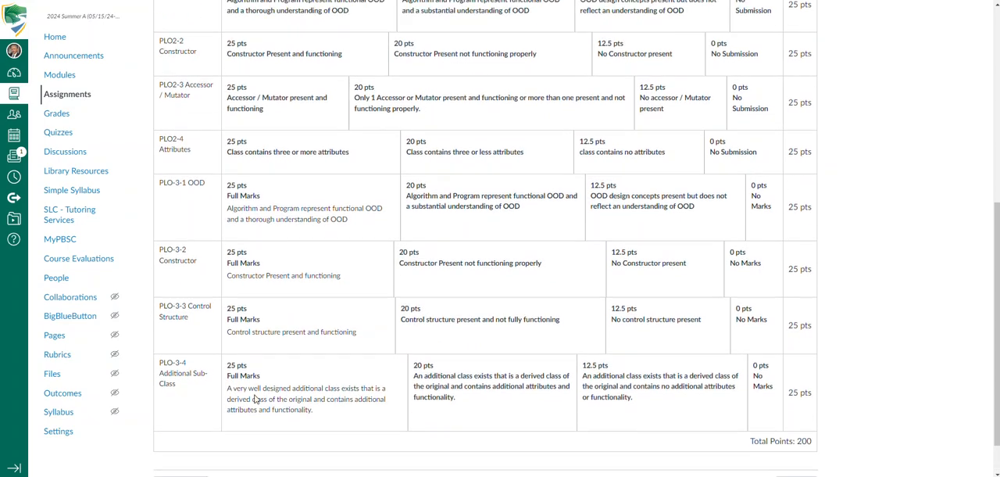
scroll(277, 265, "up", 1)
scroll(277, 265, "up", 3)
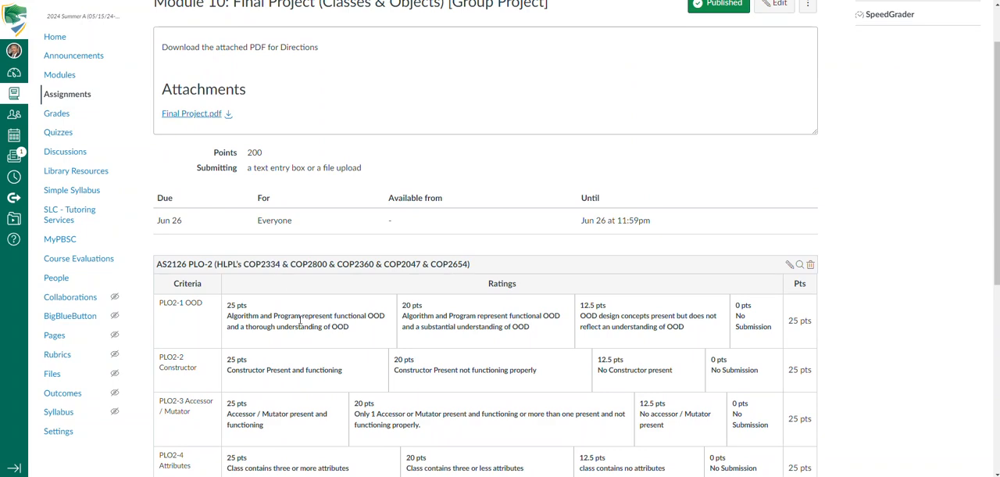
scroll(301, 319, "up", 1)
left_click(204, 179)
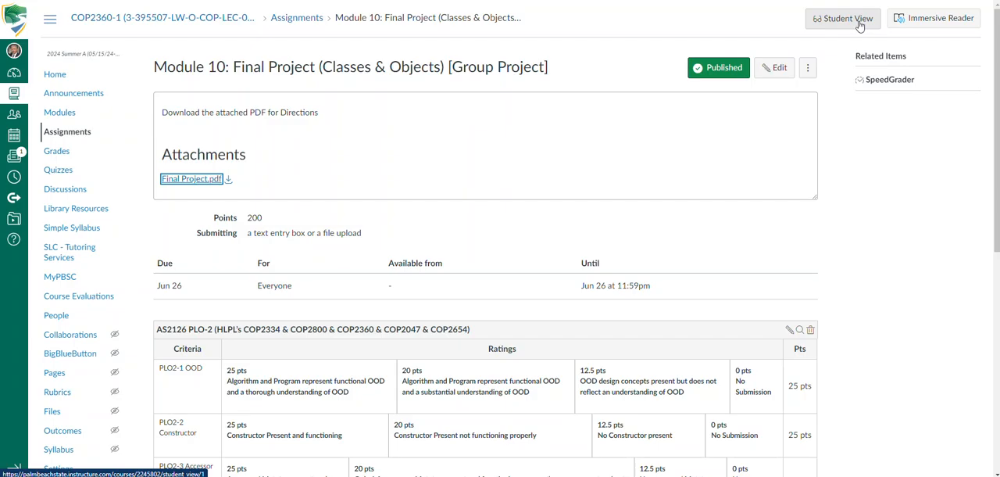
key("Return")
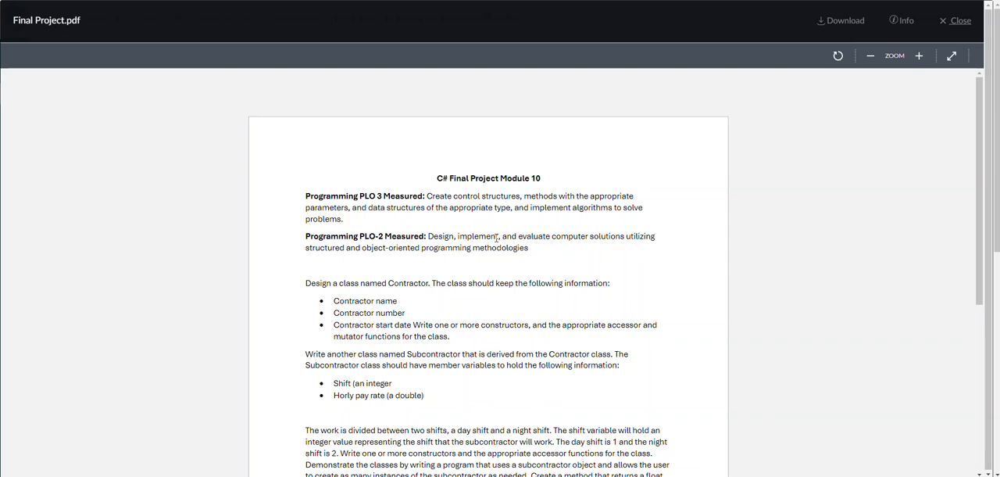
scroll(502, 238, "down", 3)
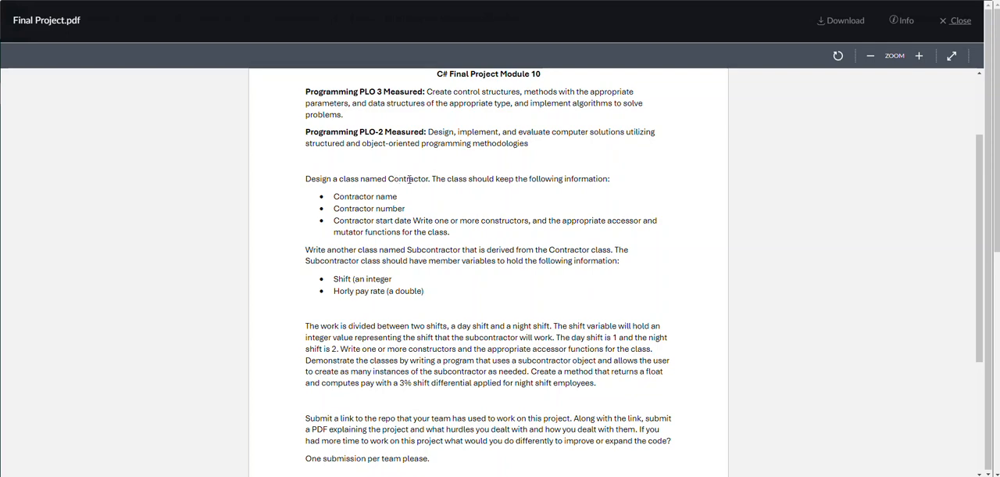
scroll(411, 194, "down", 1)
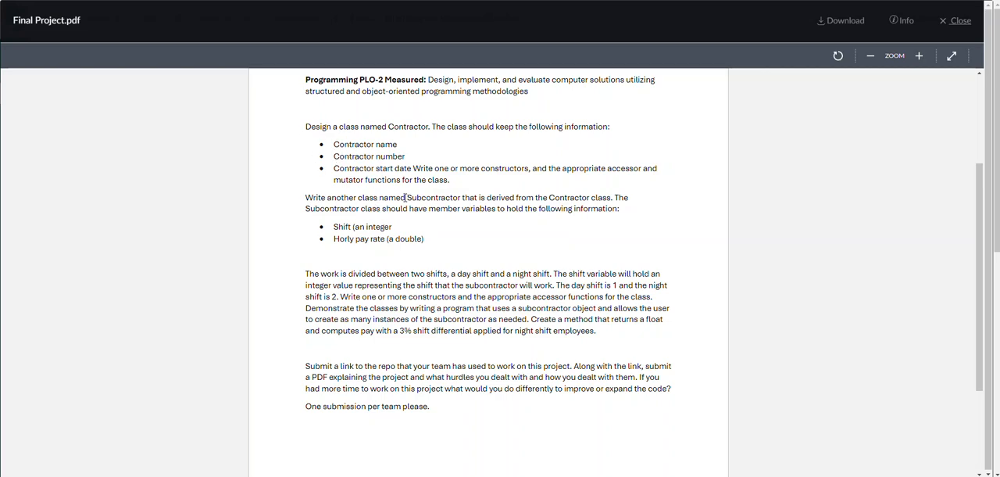
Step: Highlight the Subcontractor, shift pay and submission paragraphs in the Final Project.pdf directions
left_click_drag(405, 198, 460, 197)
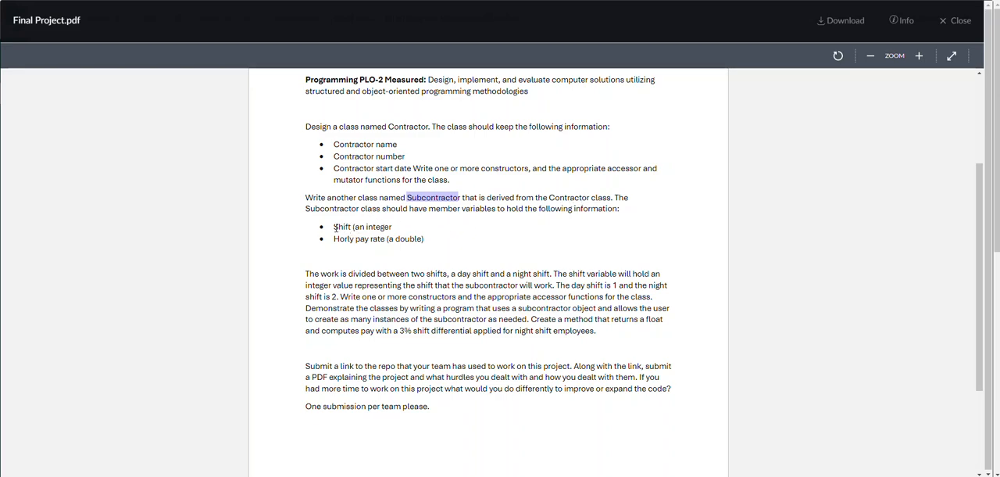
left_click_drag(335, 228, 395, 228)
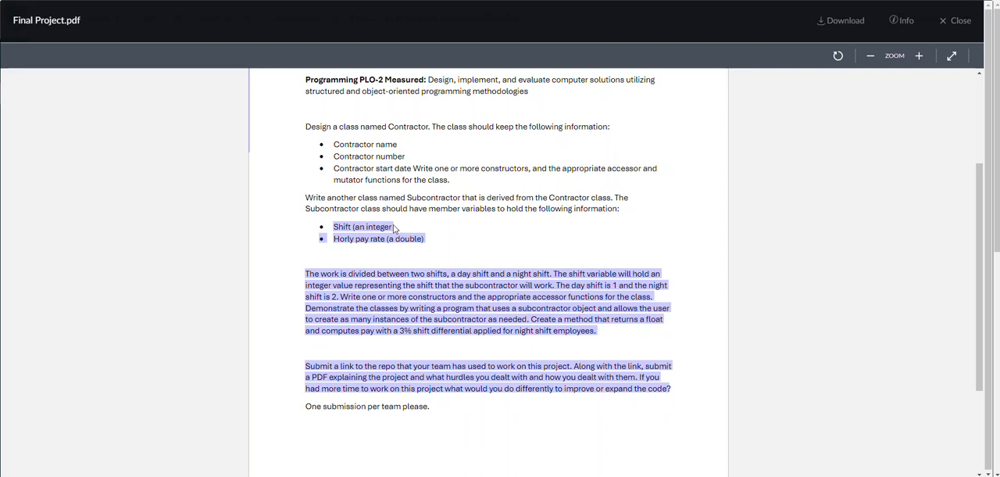
left_click(394, 228)
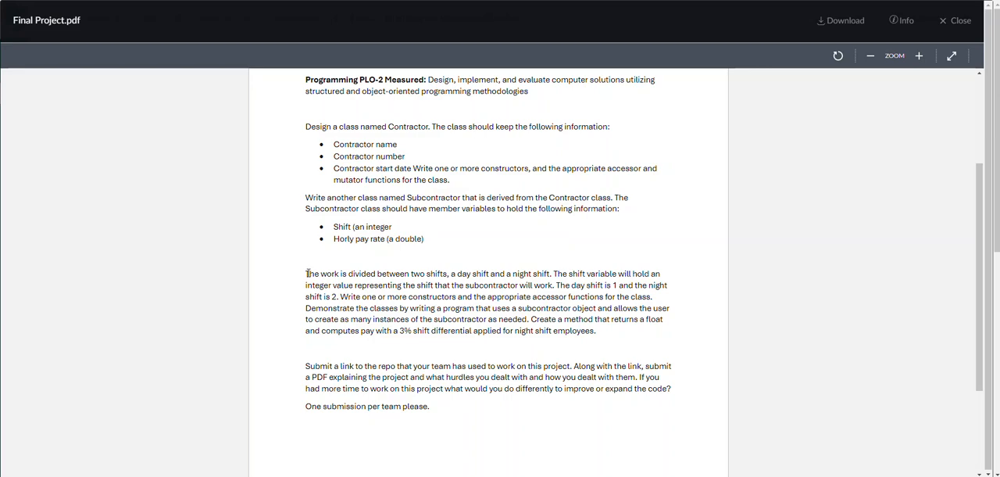
left_click_drag(310, 274, 598, 333)
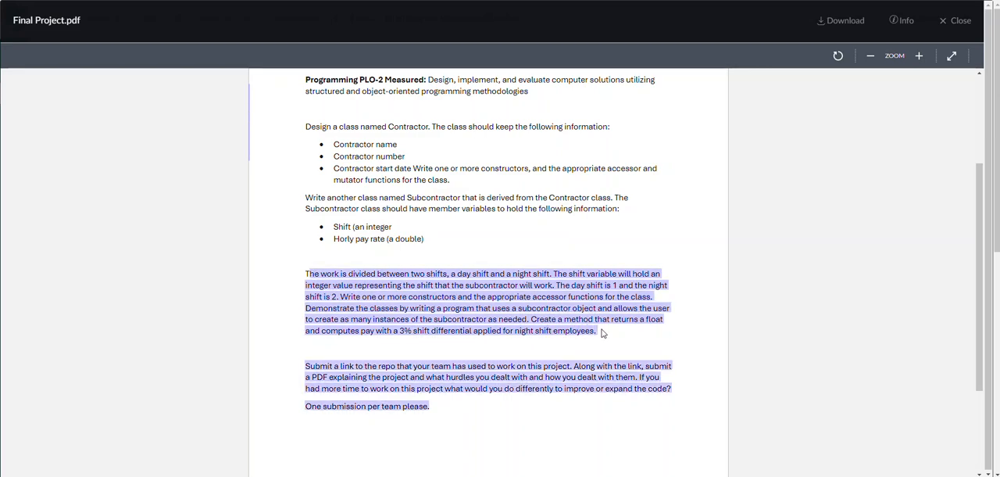
left_click(391, 298)
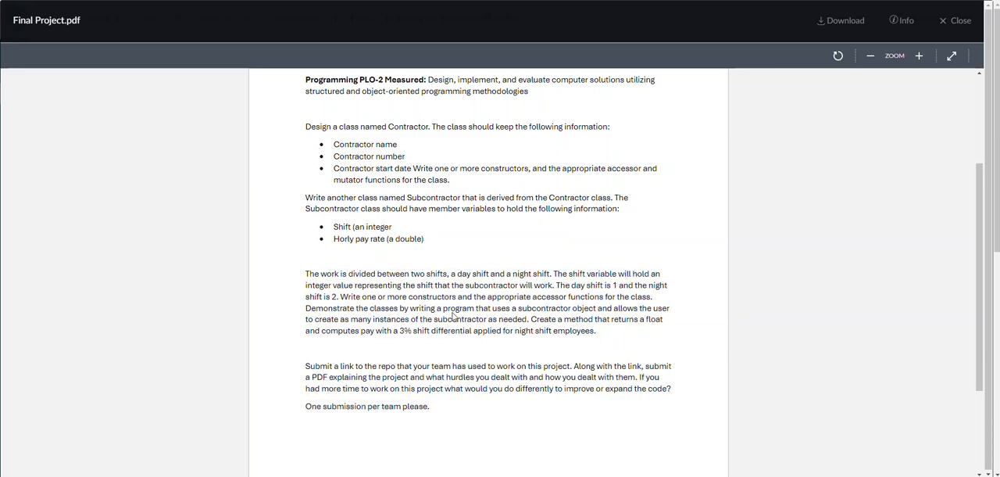
scroll(453, 314, "down", 1)
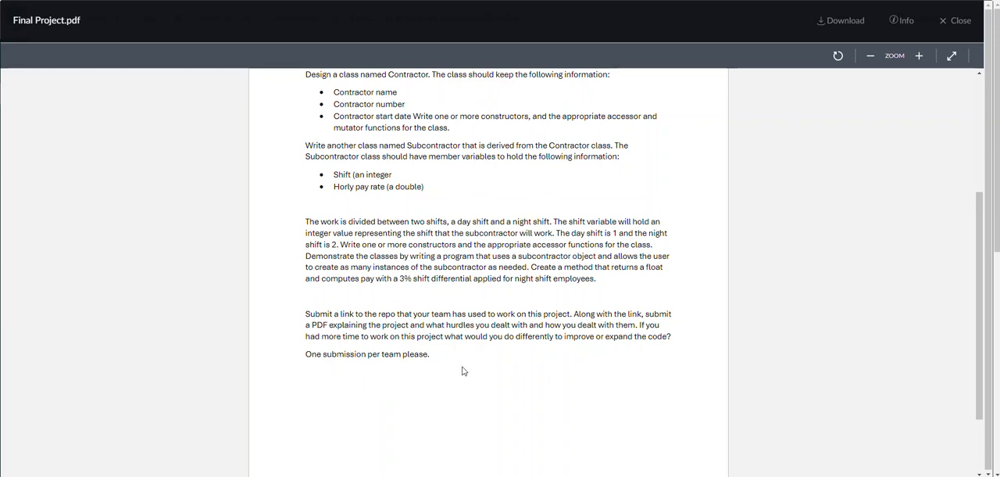
scroll(472, 372, "up", 2)
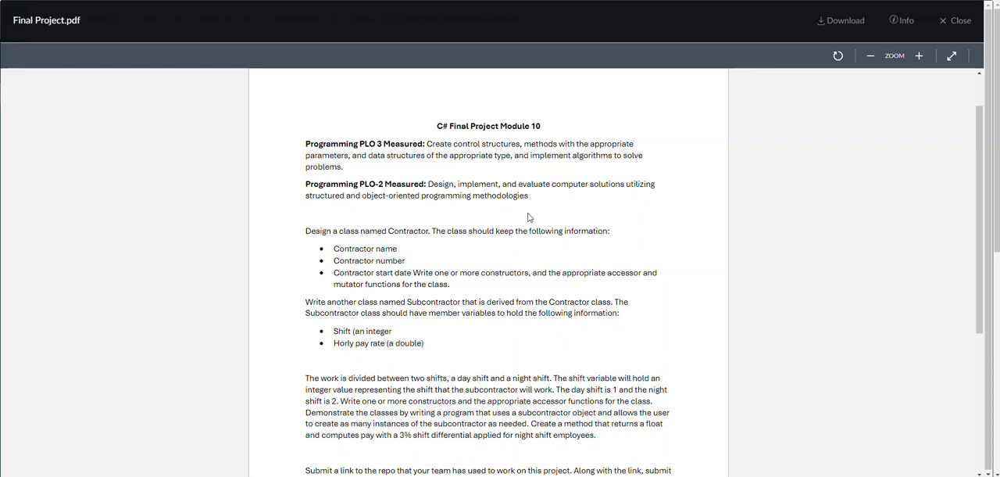
scroll(528, 218, "down", 1)
scroll(529, 217, "down", 2)
scroll(528, 218, "down", 3)
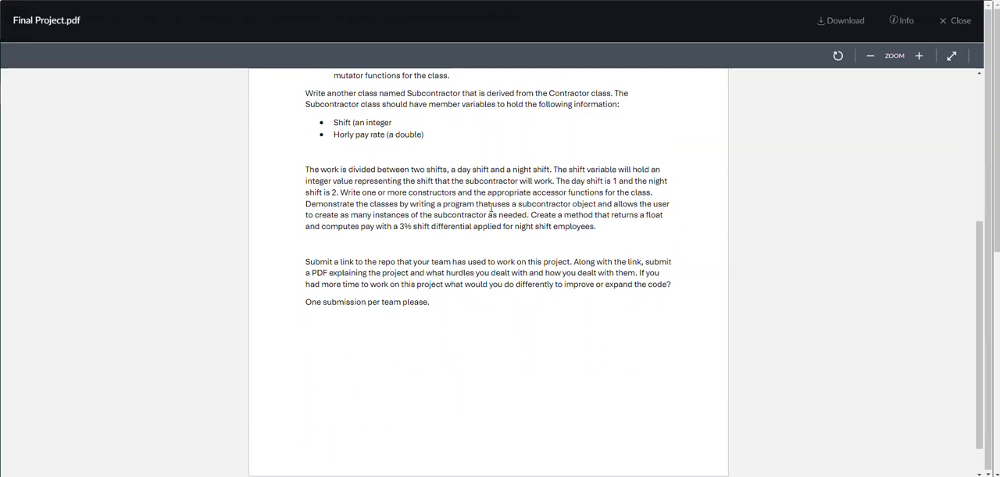
scroll(491, 215, "up", 3)
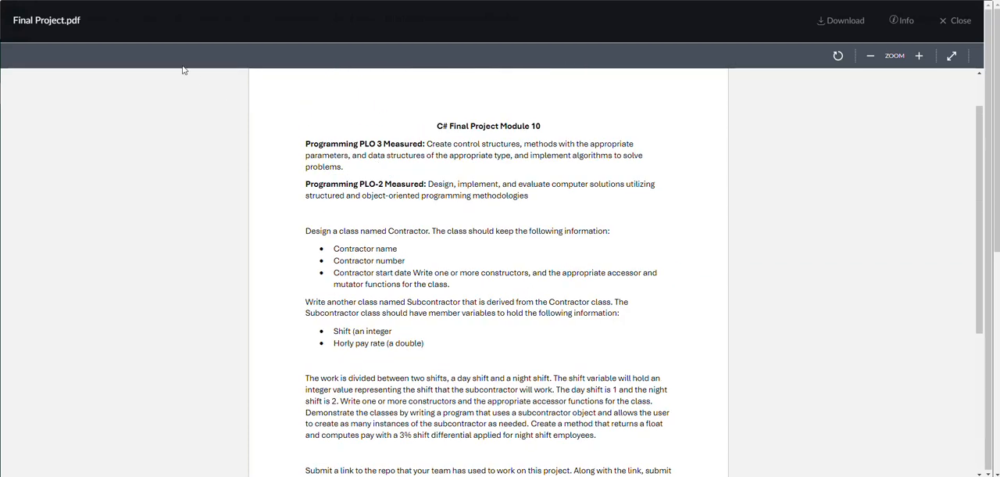
Step: Close the Final Project.pdf preview to return to the group project assignment page
left_click(959, 22)
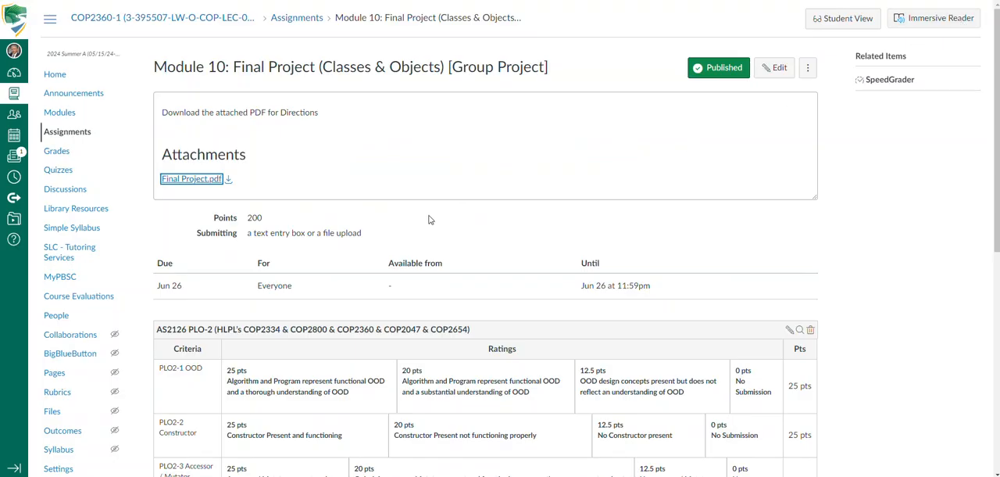